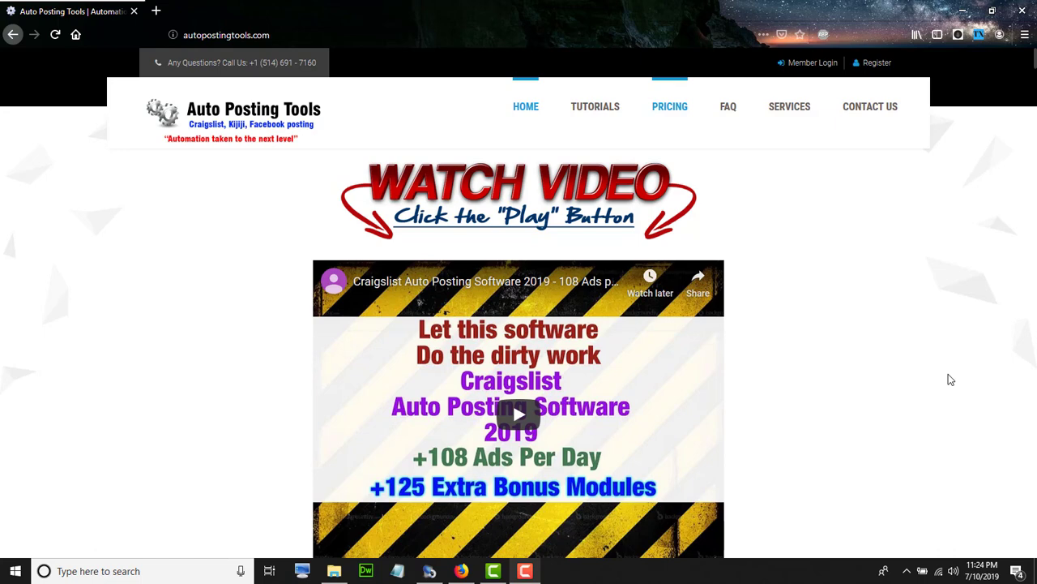
# Switch to Autopostingtools and open the Reddit Poster module from the Reddit posting modules.
pyautogui.click(424, 572)
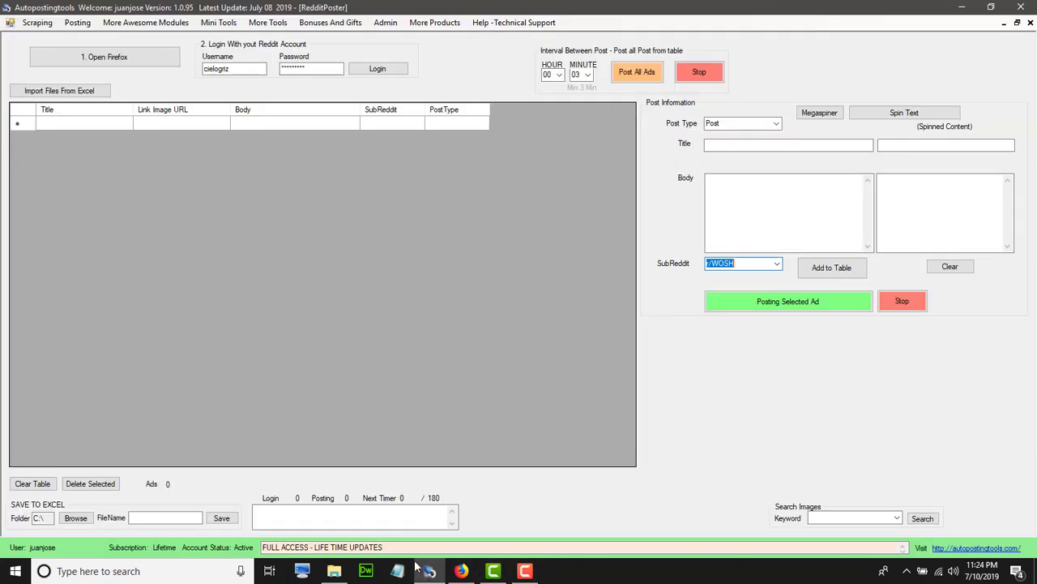
pyautogui.click(146, 24)
pyautogui.moveTo(85, 24)
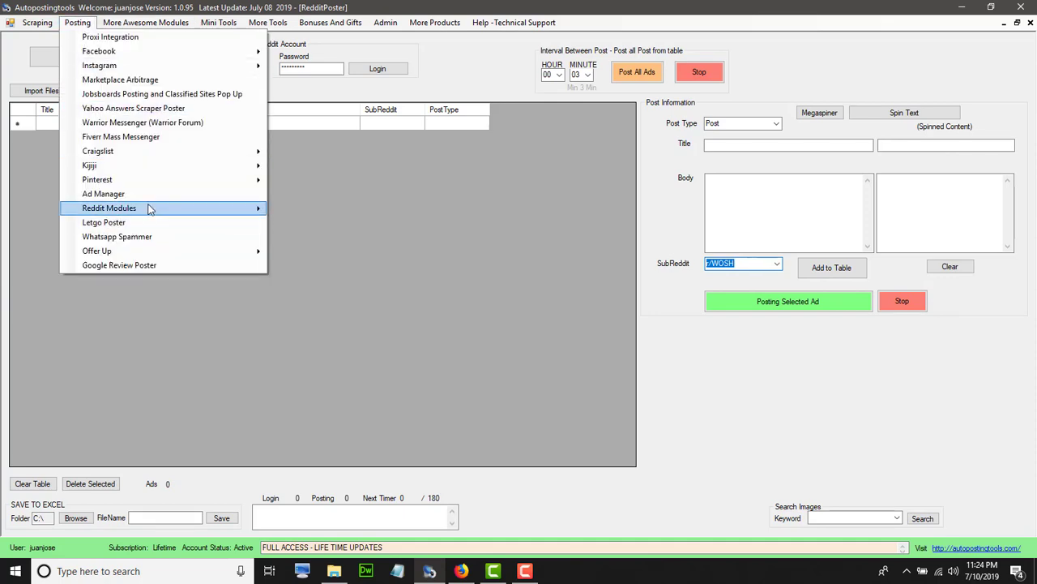
pyautogui.moveTo(240, 215)
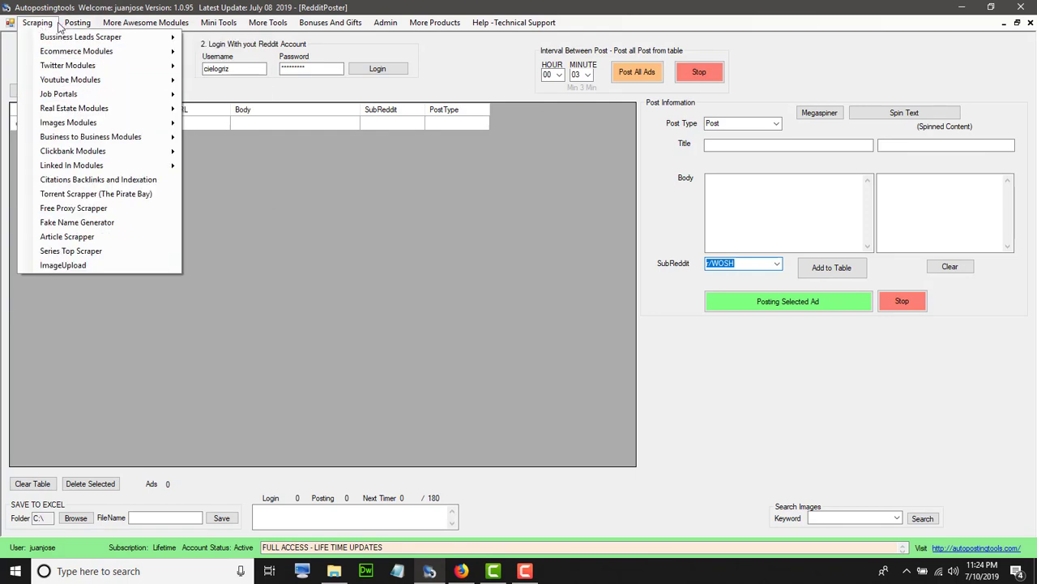
pyautogui.click(219, 22)
pyautogui.click(268, 23)
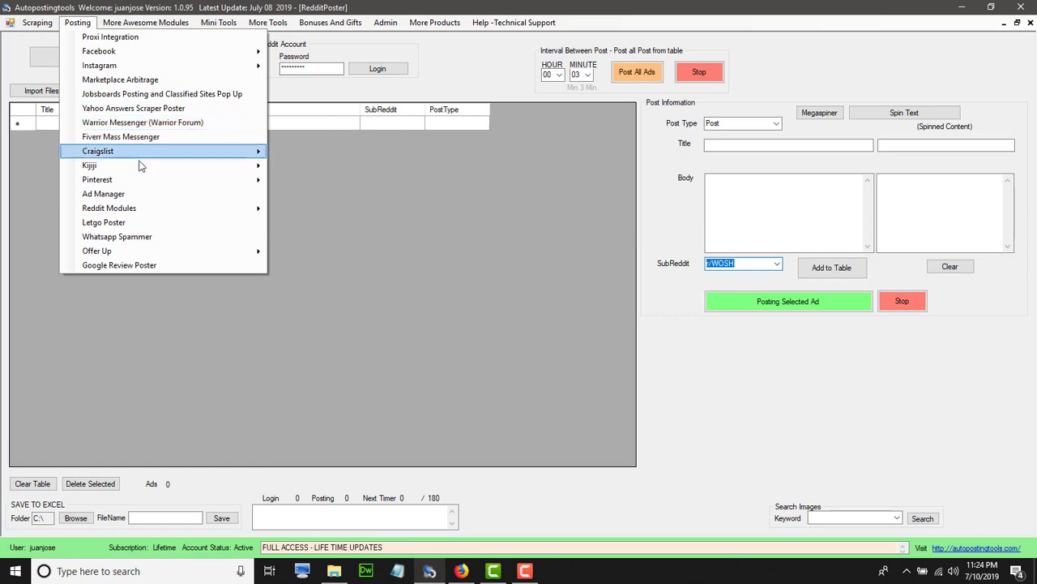
pyautogui.moveTo(146, 172)
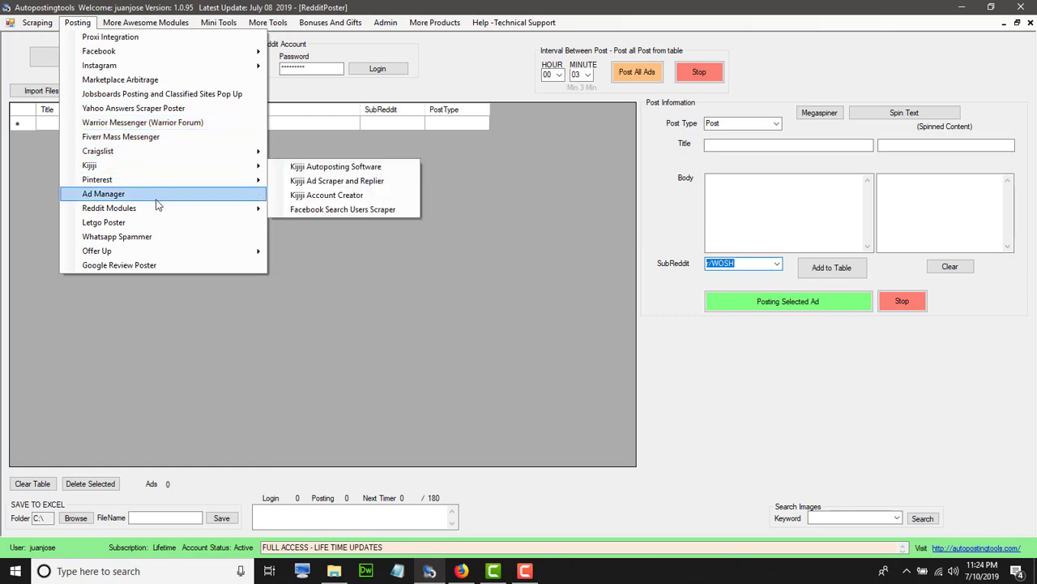
pyautogui.moveTo(162, 207)
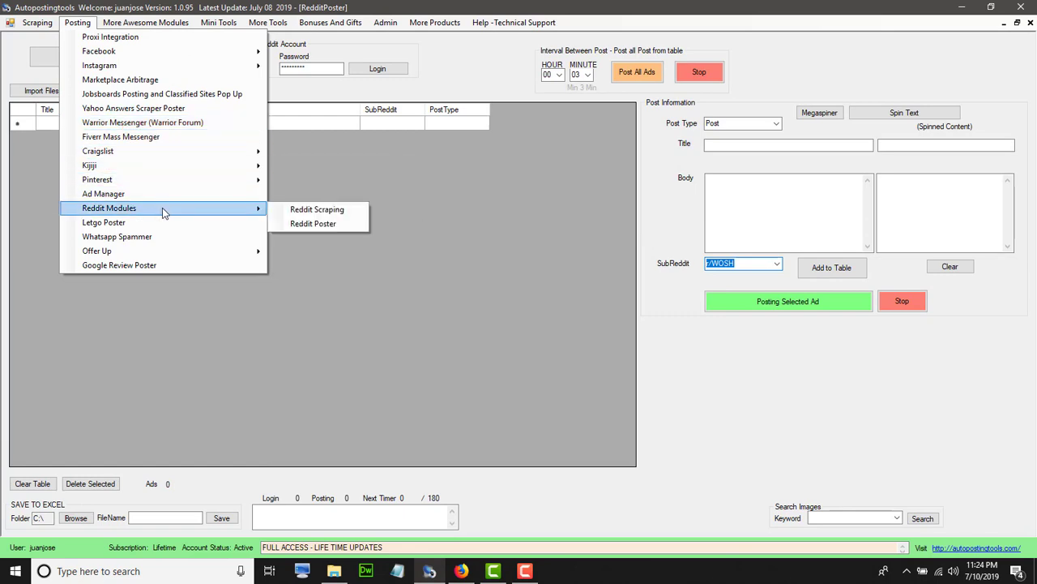
pyautogui.click(321, 224)
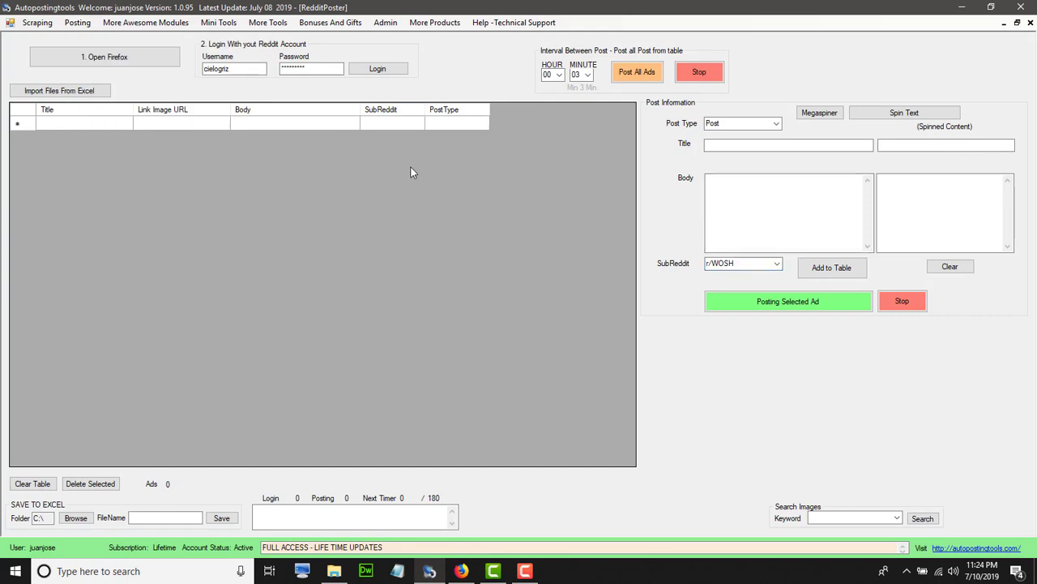
# Launch the automated Firefox browser, minimize its geckodriver console, and move the browser window clear of the login fields.
pyautogui.click(130, 56)
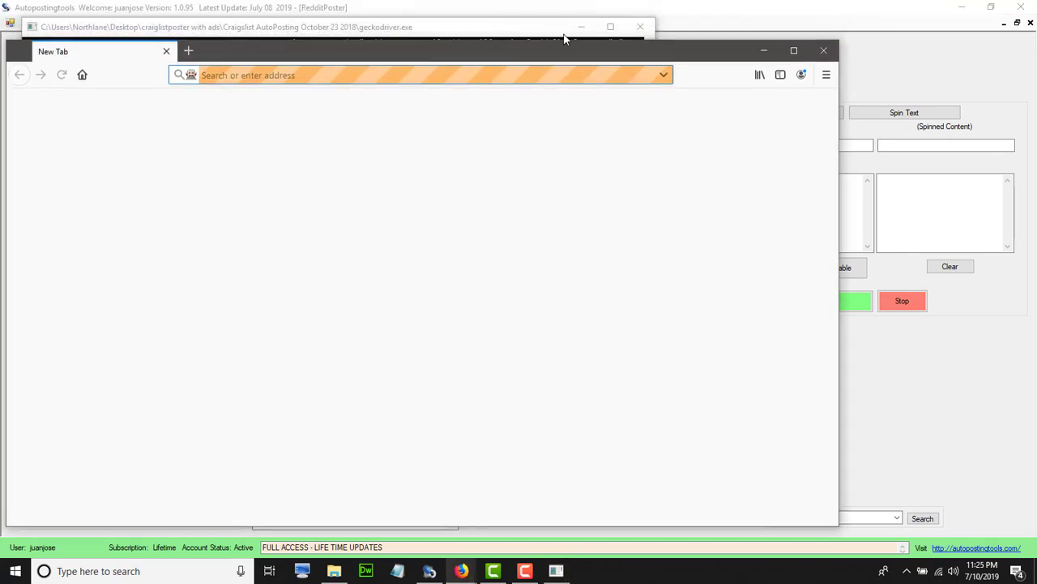
pyautogui.click(577, 28)
pyautogui.moveTo(471, 57); pyautogui.dragTo(663, 104)
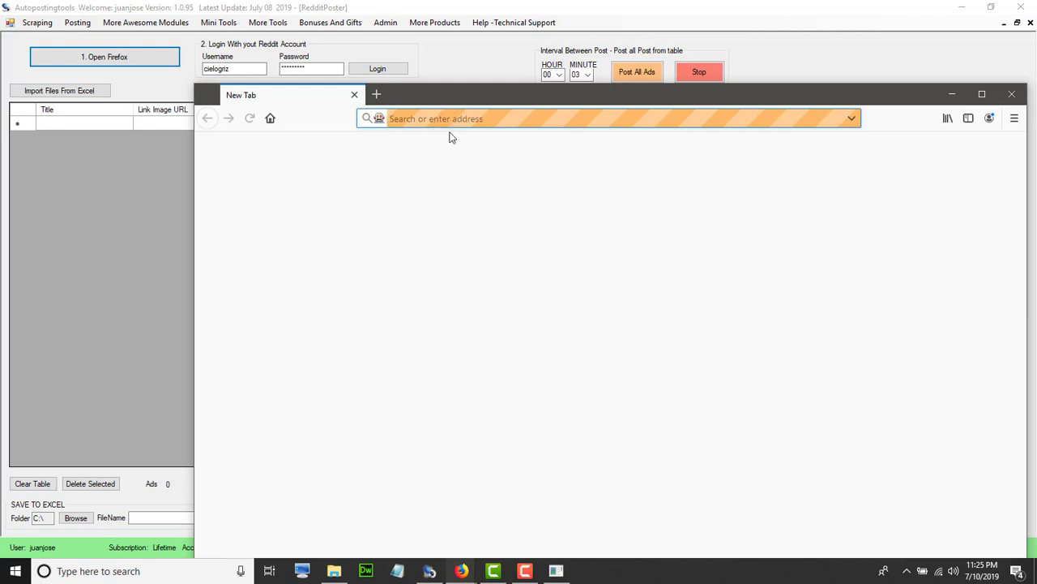
pyautogui.click(435, 71)
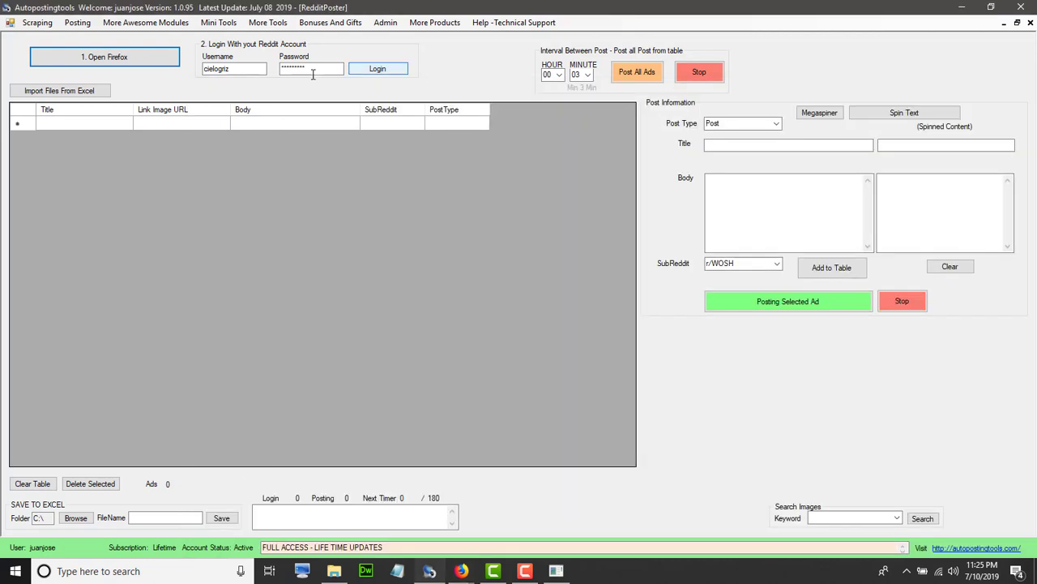
# Log in to Reddit with the saved account and dismiss the email confirmation notice in the automated browser.
pyautogui.click(374, 69)
pyautogui.moveTo(462, 572)
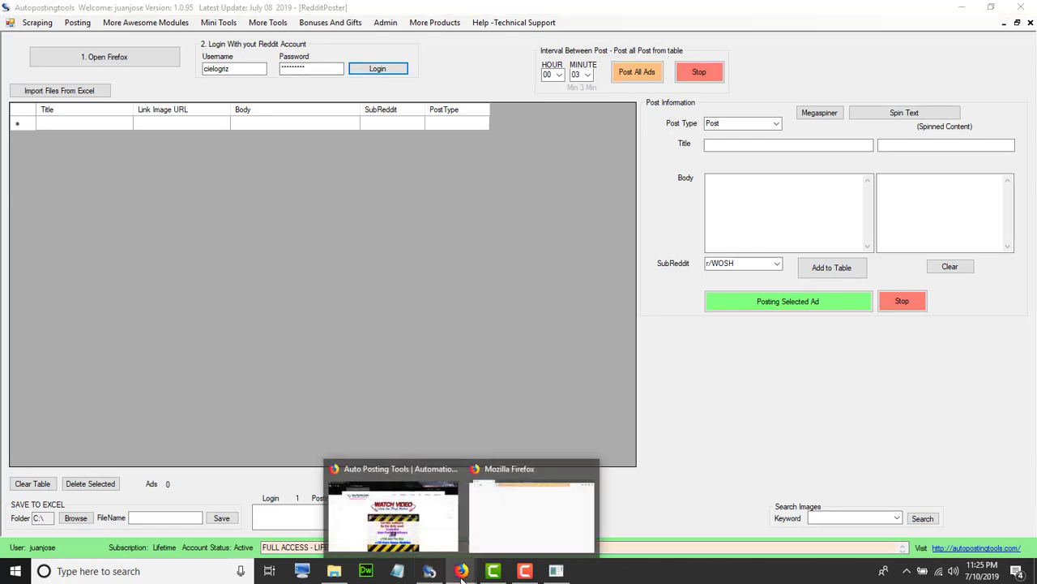
pyautogui.click(530, 517)
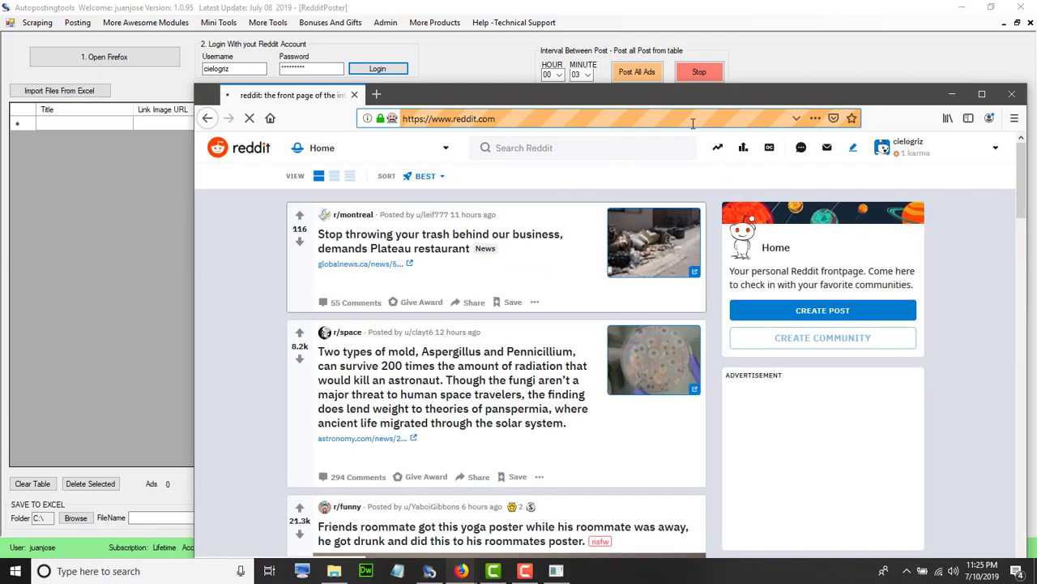
pyautogui.moveTo(678, 97); pyautogui.dragTo(546, 50)
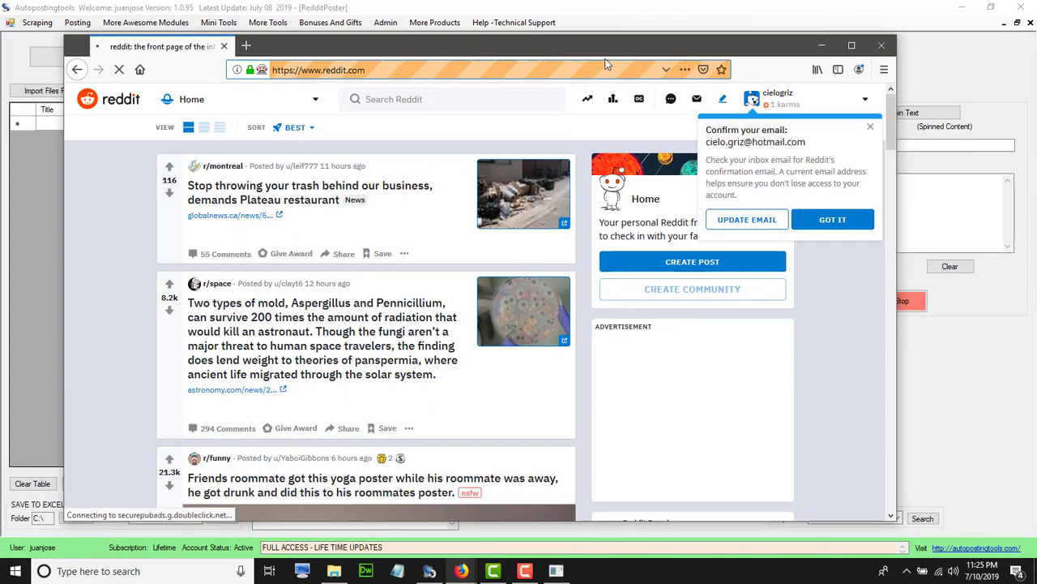
pyautogui.click(872, 129)
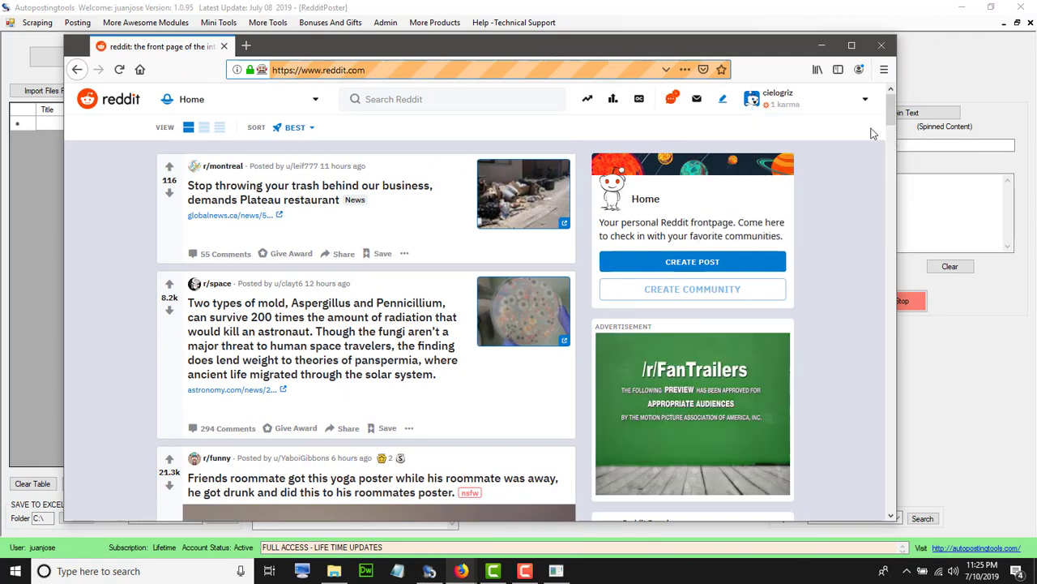
pyautogui.click(822, 45)
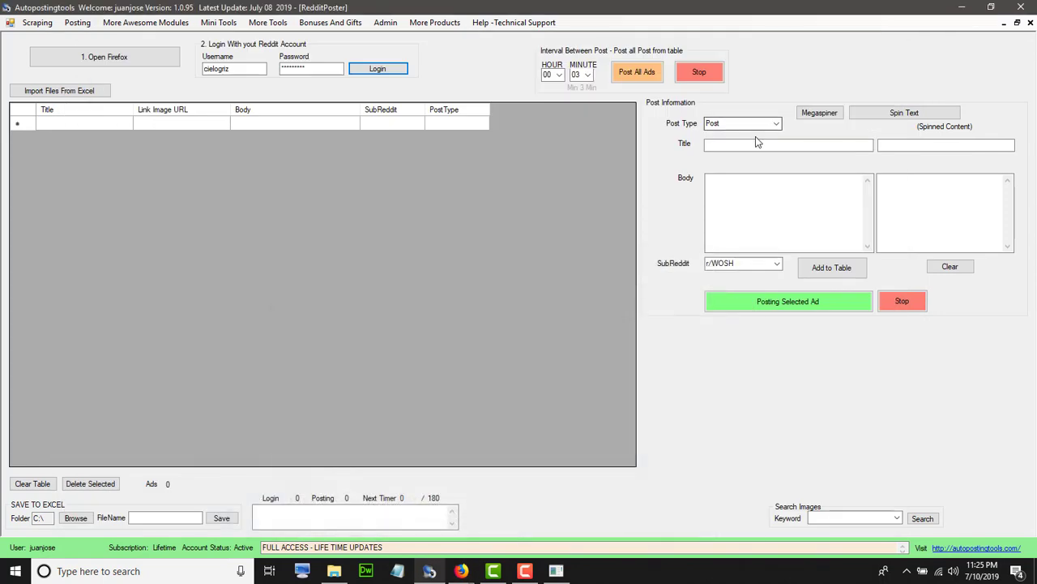
# Set the post type to Post and choose r/MarketingAutomation as the subreddit.
pyautogui.click(776, 124)
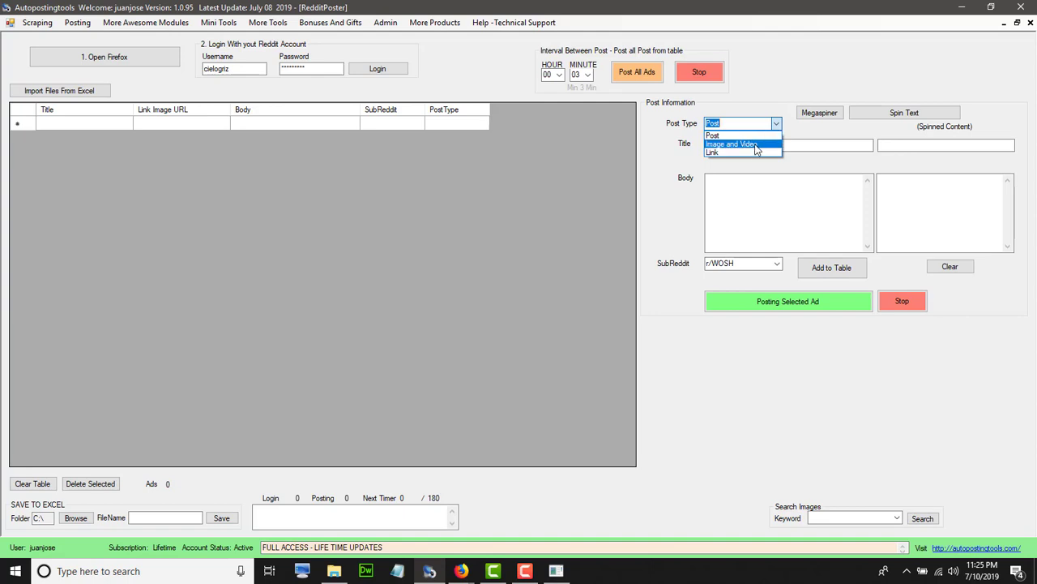
pyautogui.click(730, 136)
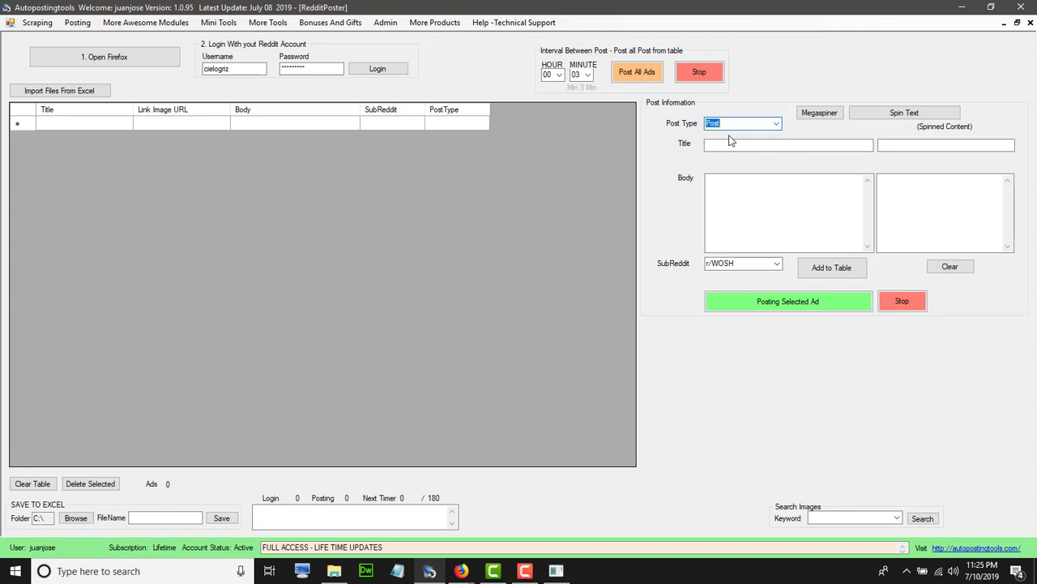
pyautogui.click(776, 264)
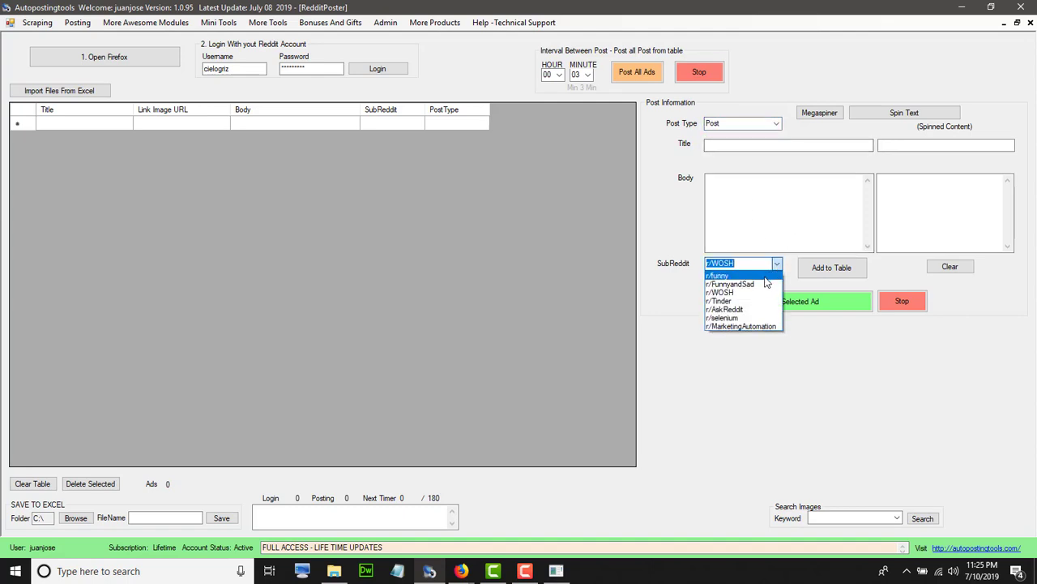
pyautogui.click(745, 309)
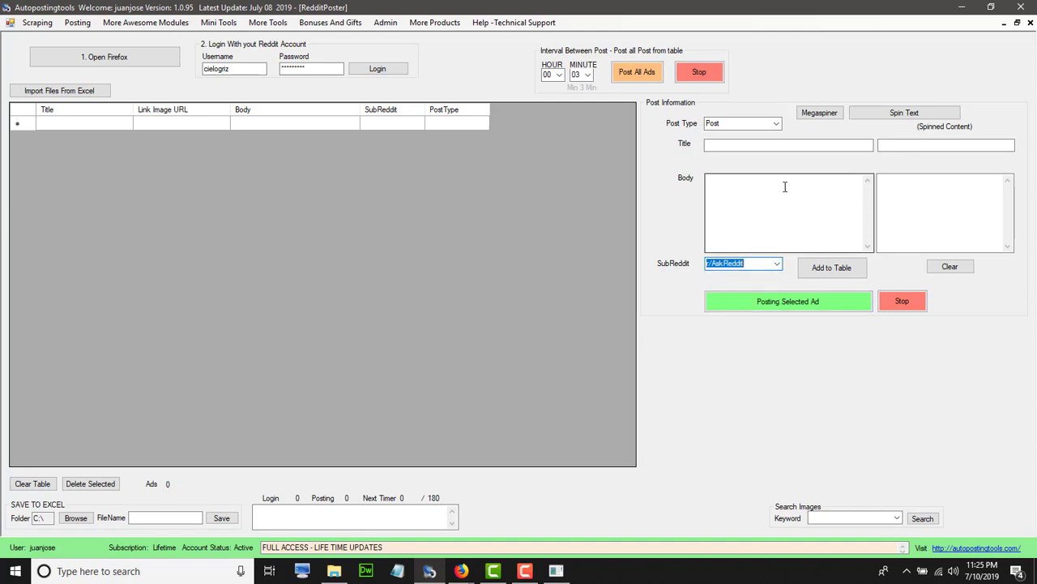
pyautogui.click(763, 145)
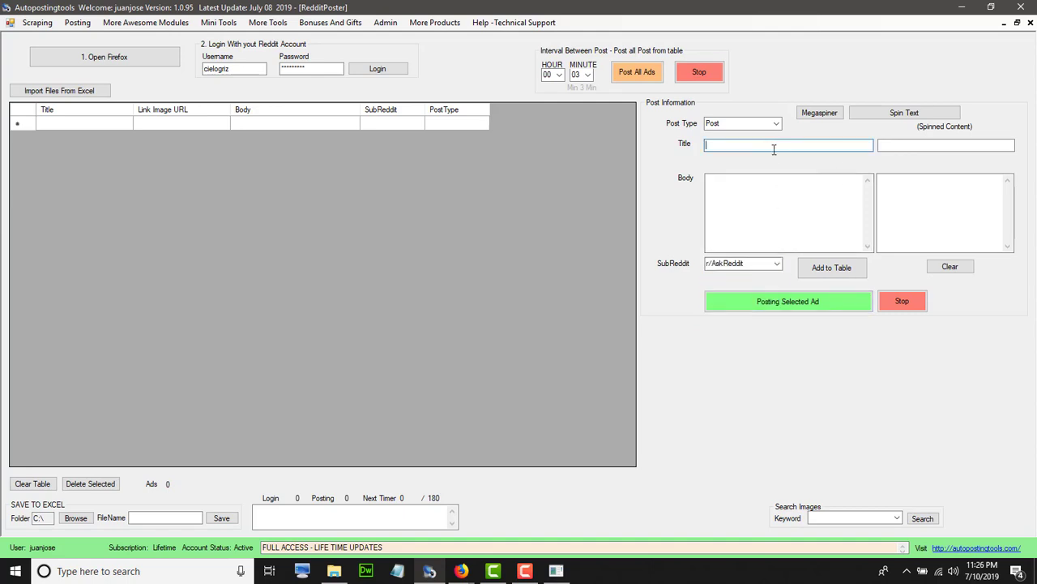
pyautogui.click(775, 265)
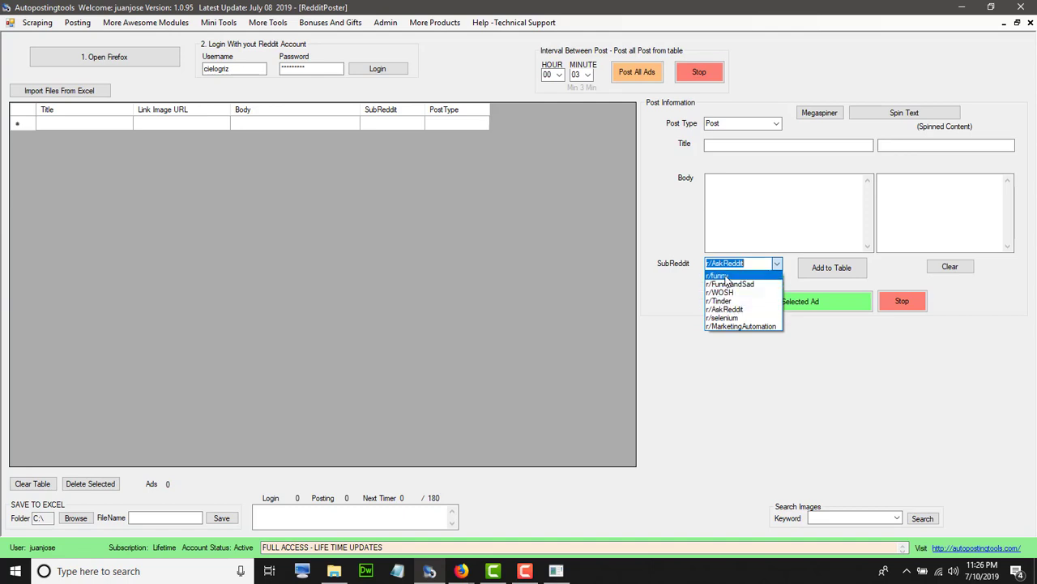
pyautogui.click(729, 326)
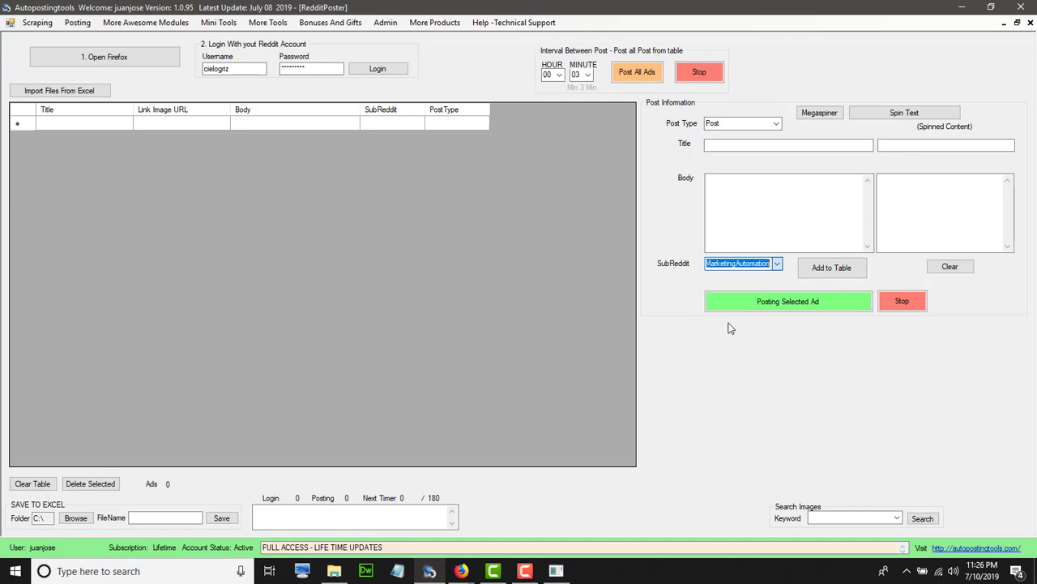
# Enter "What software does companies need the most?" as the post title.
pyautogui.click(749, 197)
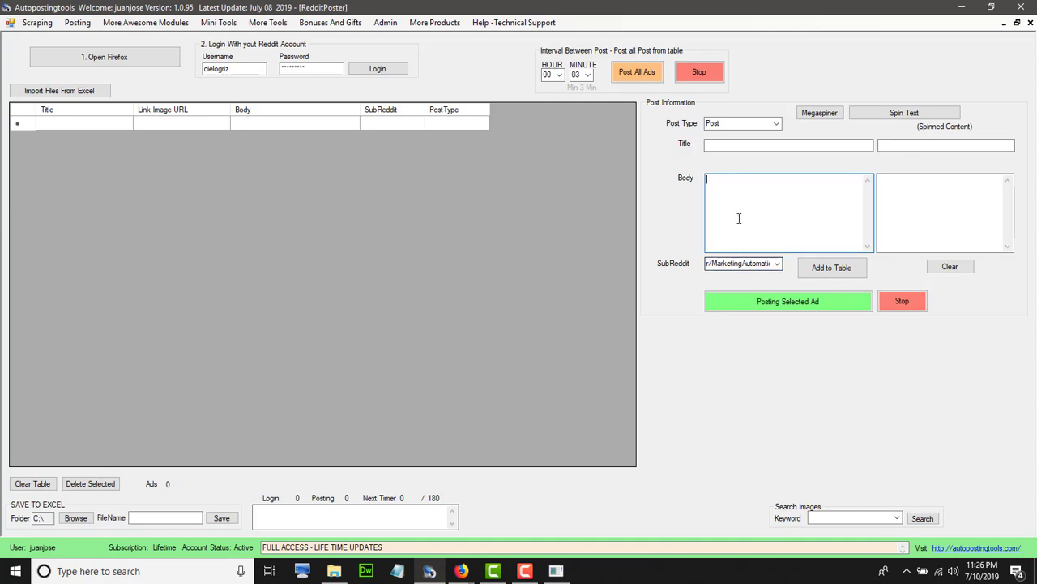
pyautogui.click(715, 146)
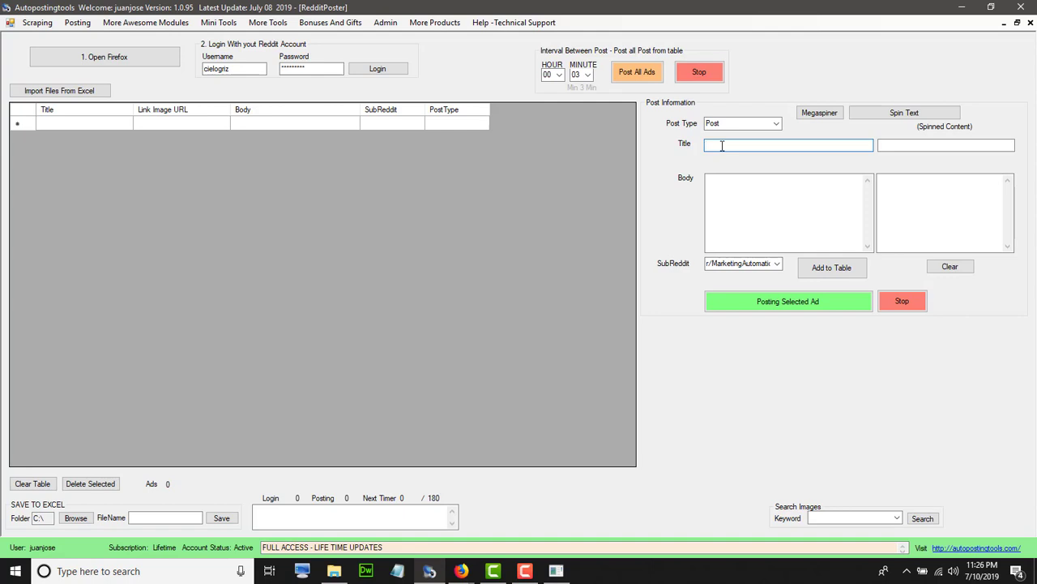
pyautogui.write('Wha')
pyautogui.write('t software does companies need the most')
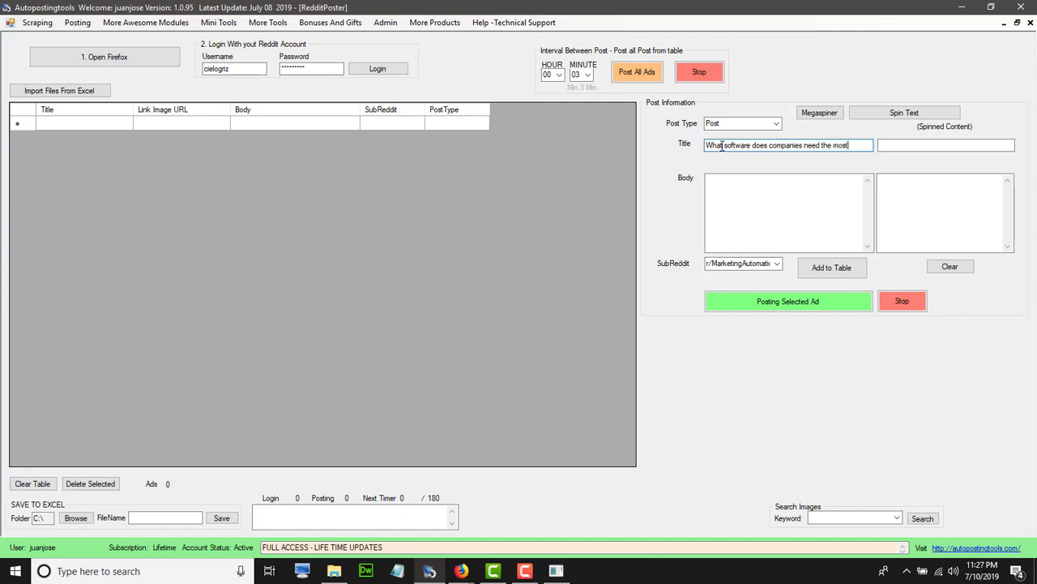
pyautogui.write('?')
# Enter the body "I am building a software for social media and i wanted to know what is most popular for companies" and add it to the table.
pyautogui.click(725, 194)
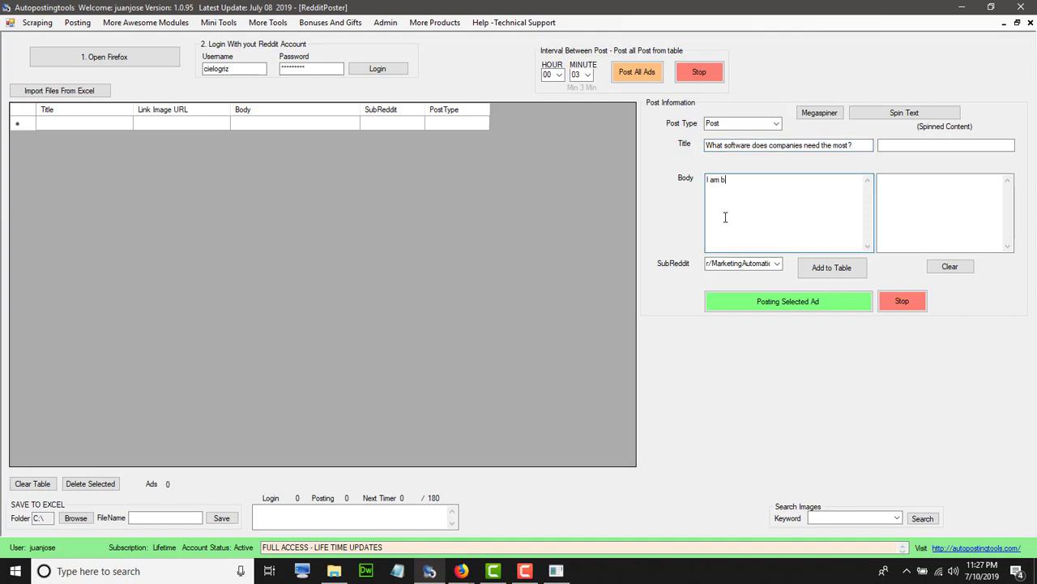
pyautogui.write('I am building a software for social media and i wanted to know what is most popular')
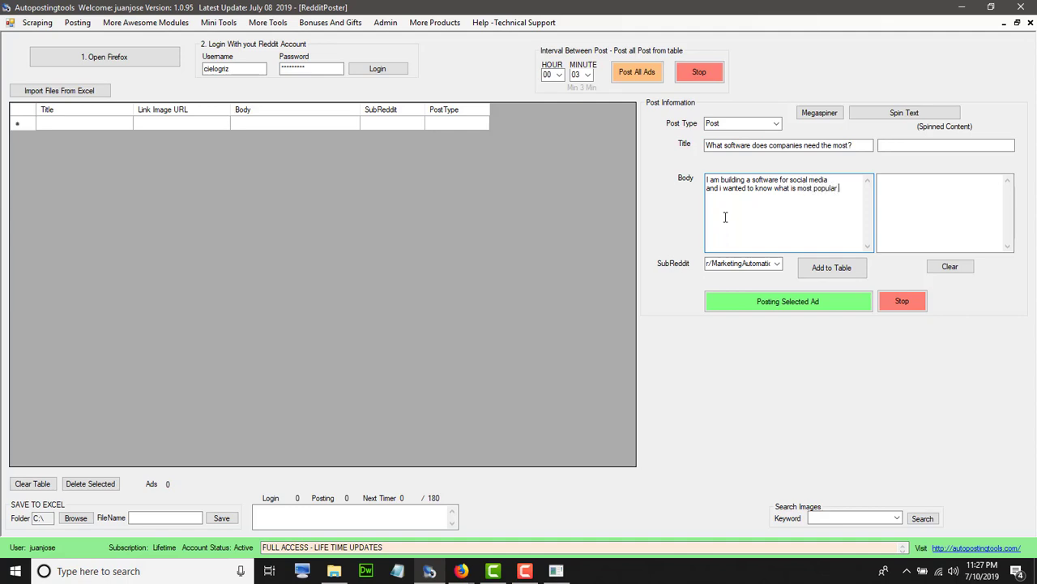
pyautogui.write('mpanies')
pyautogui.click(831, 268)
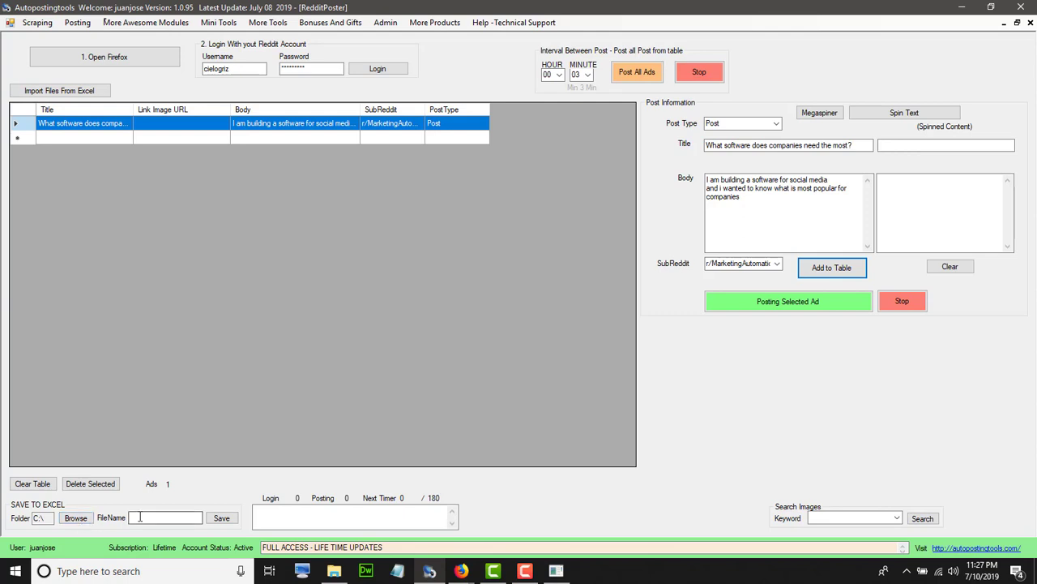
# View the Excel file name field and the window for importing Reddit posts from Excel.
pyautogui.click(191, 516)
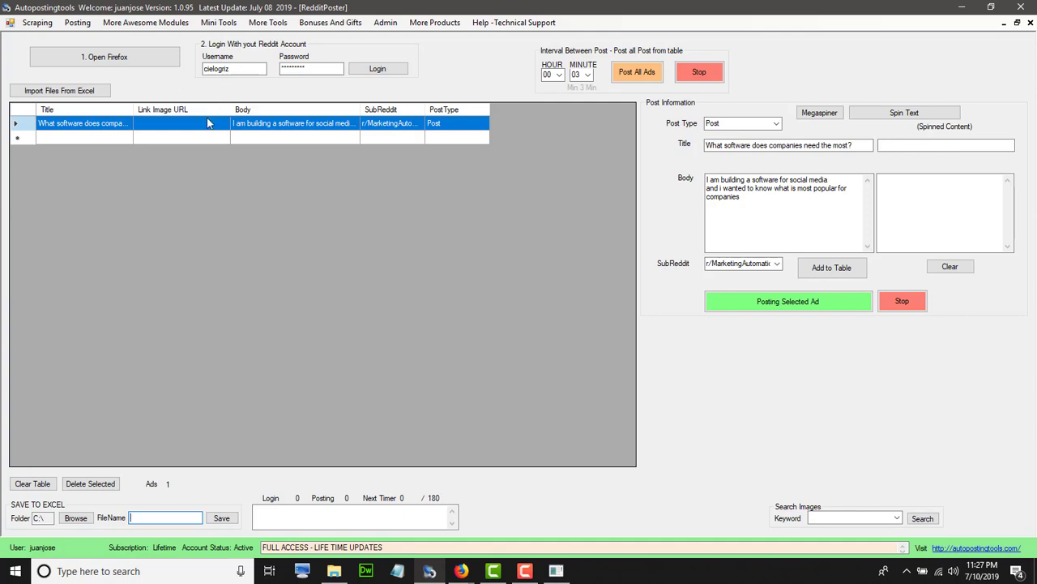
pyautogui.click(85, 92)
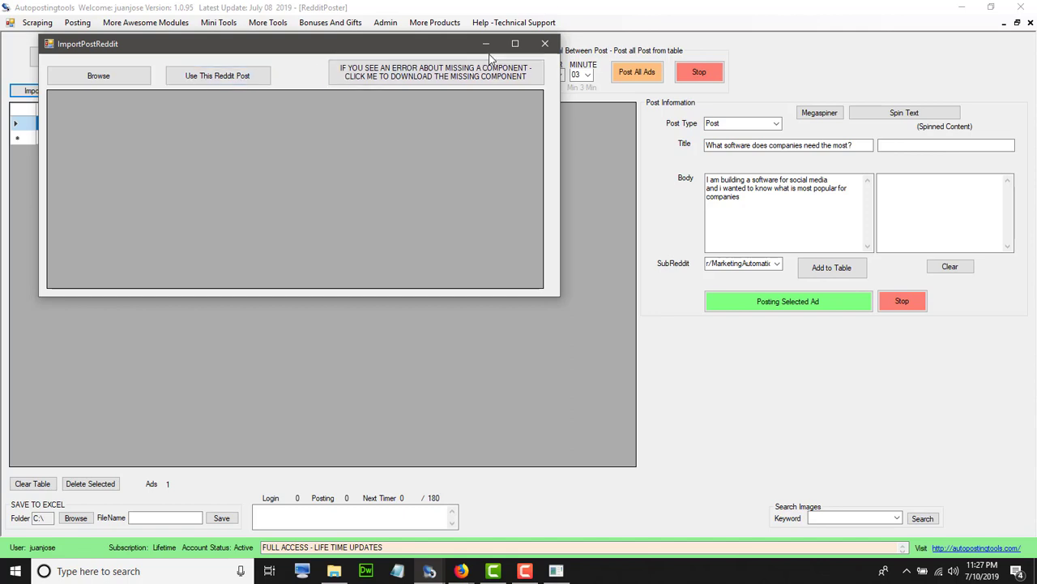
pyautogui.click(543, 42)
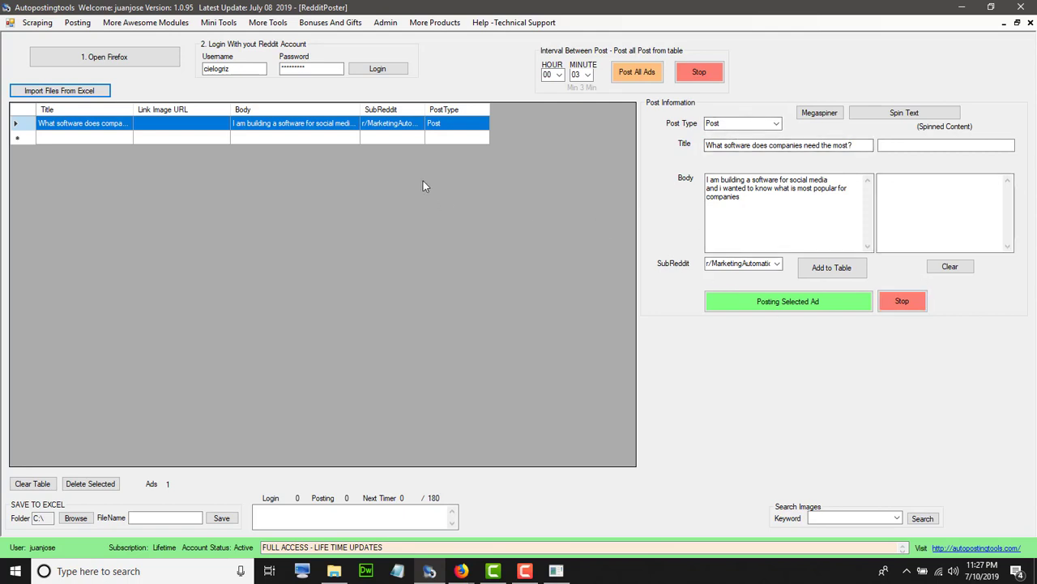
# Select the row of the r/MarketingAutomation post in the posts table.
pyautogui.click(730, 243)
pyautogui.click(434, 128)
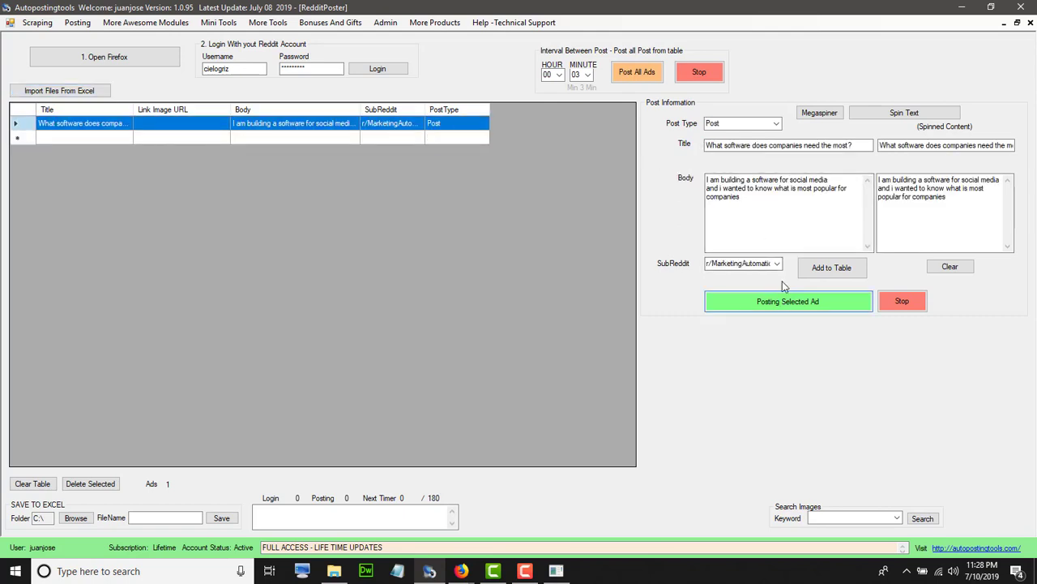
# View the input fields of the Image and Video and Link post types, and return the post type to Post.
pyautogui.click(776, 124)
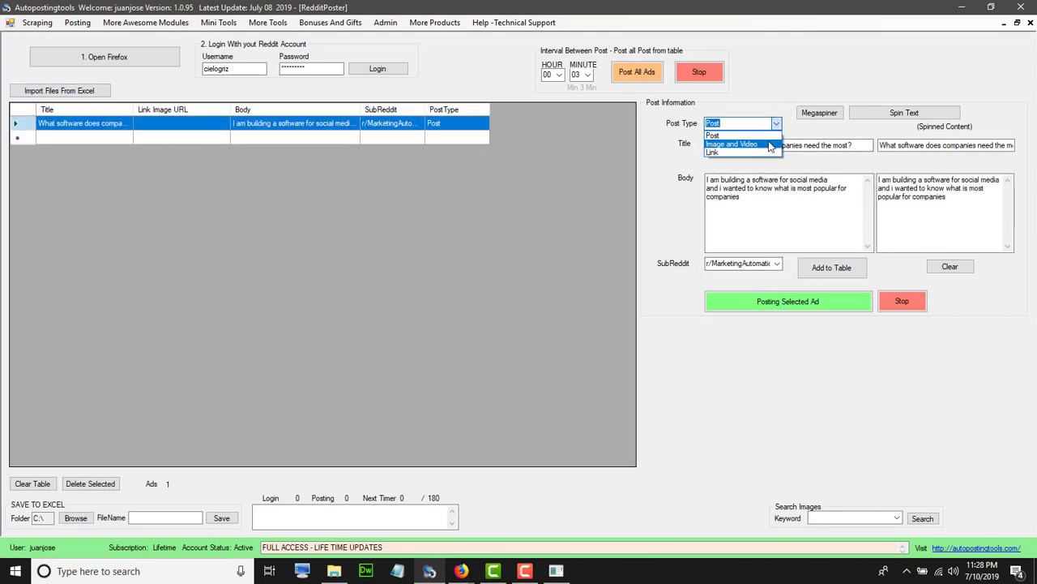
pyautogui.click(771, 146)
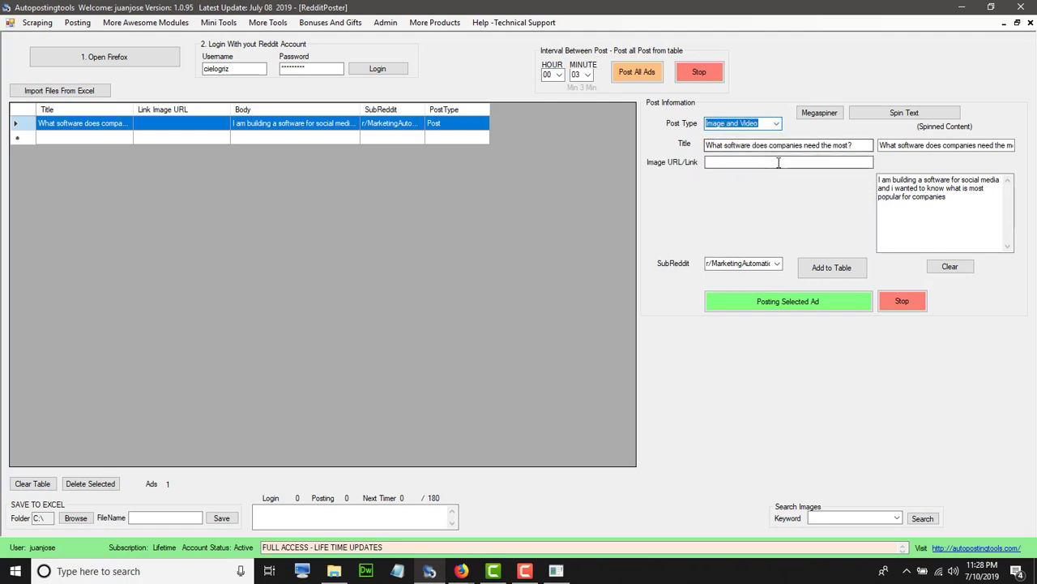
pyautogui.click(767, 161)
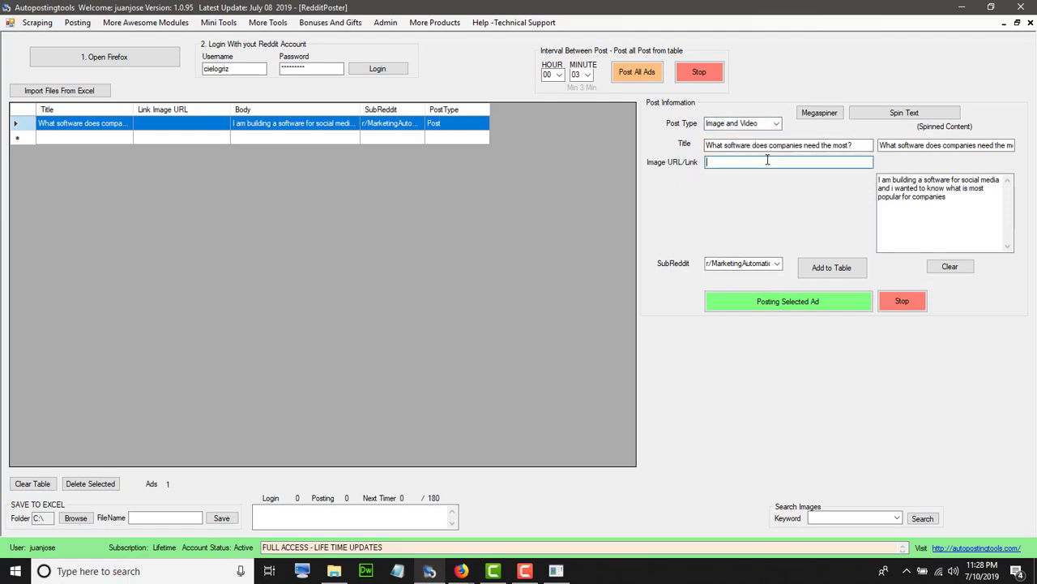
pyautogui.click(766, 123)
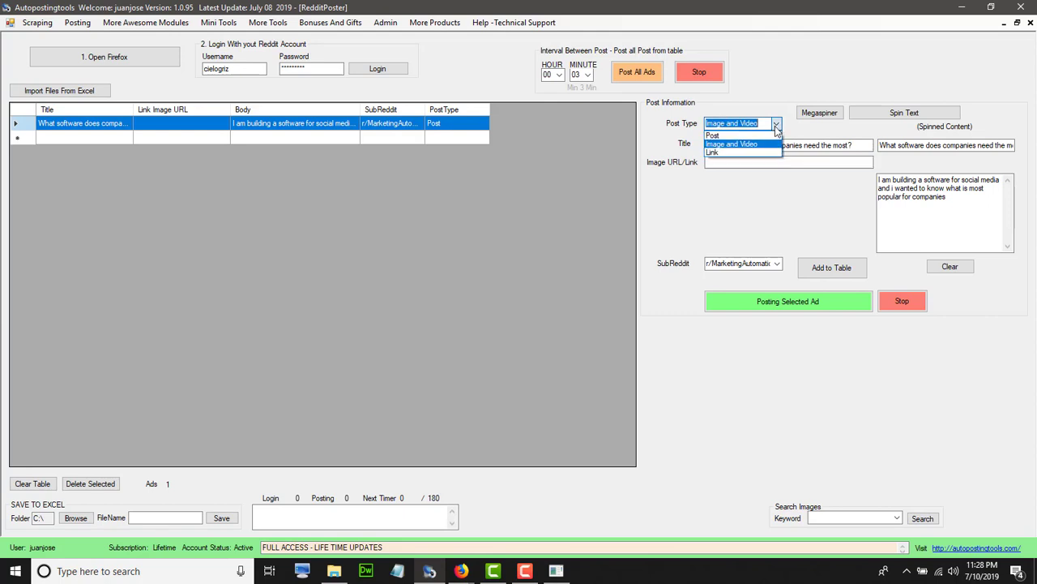
pyautogui.click(764, 153)
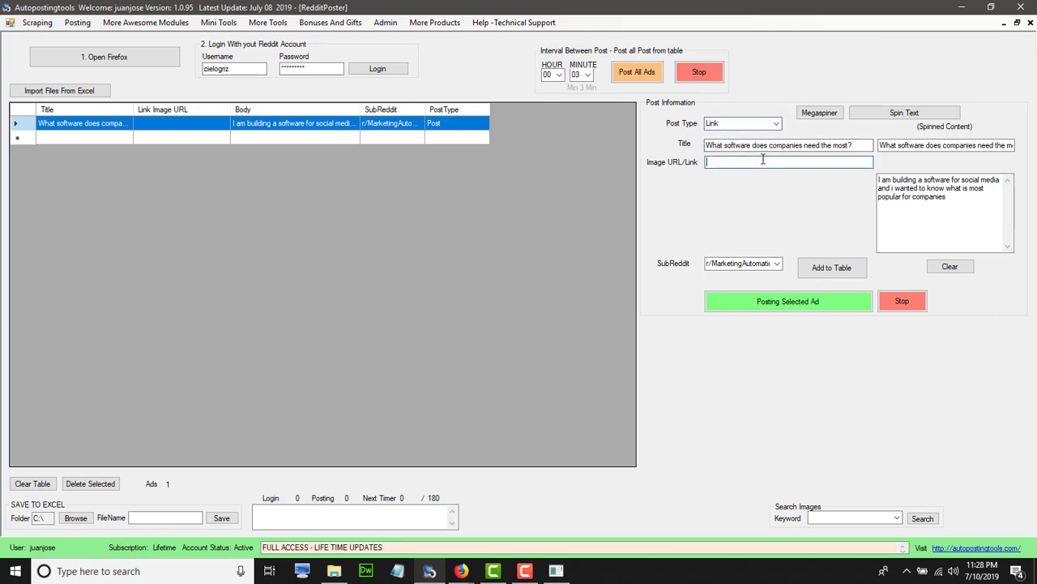
pyautogui.click(777, 123)
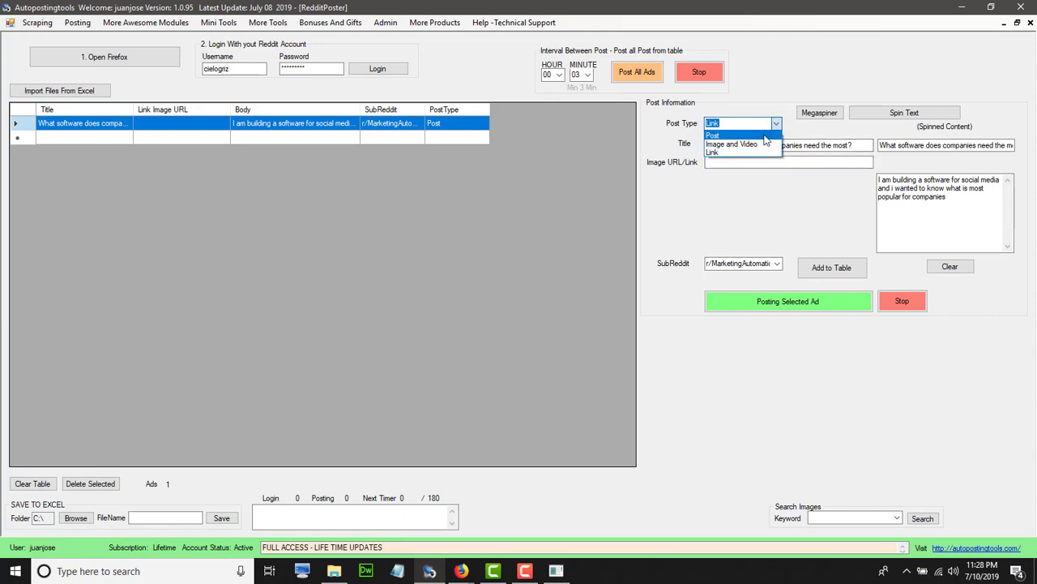
pyautogui.click(763, 135)
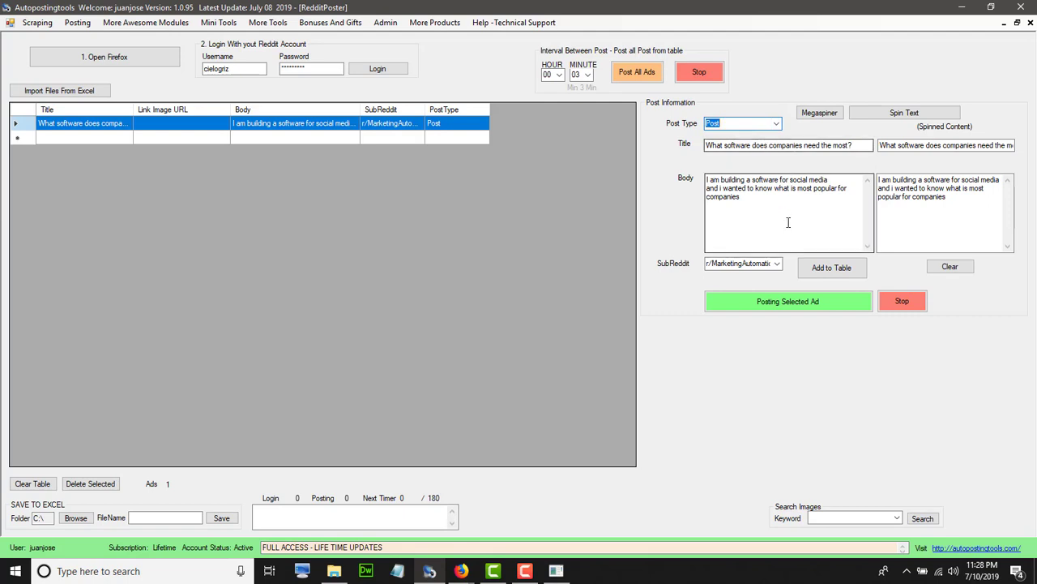
# Start posting the selected ad and switch to the Reddit window in Firefox.
pyautogui.click(766, 301)
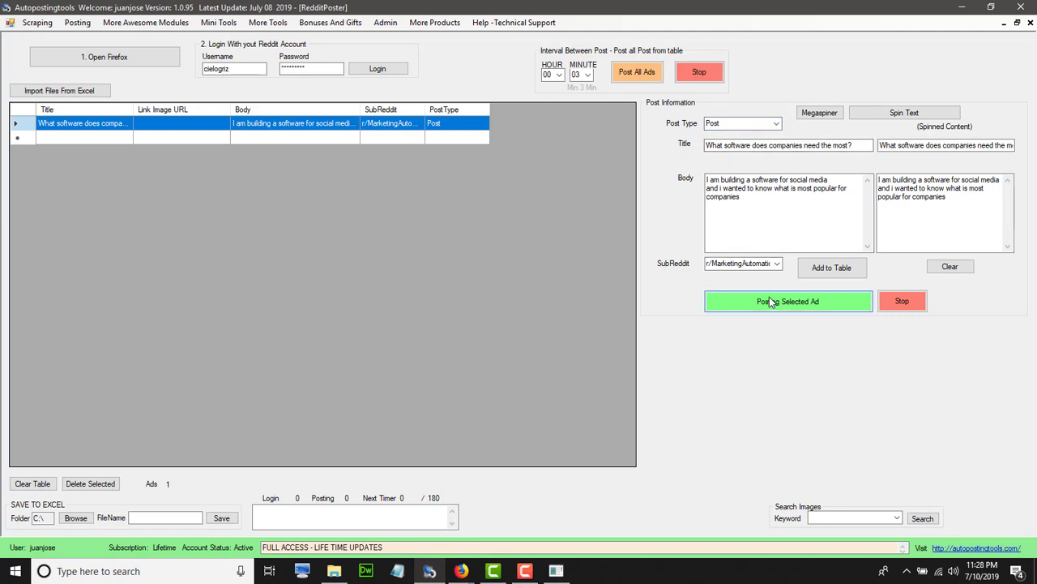
pyautogui.click(461, 570)
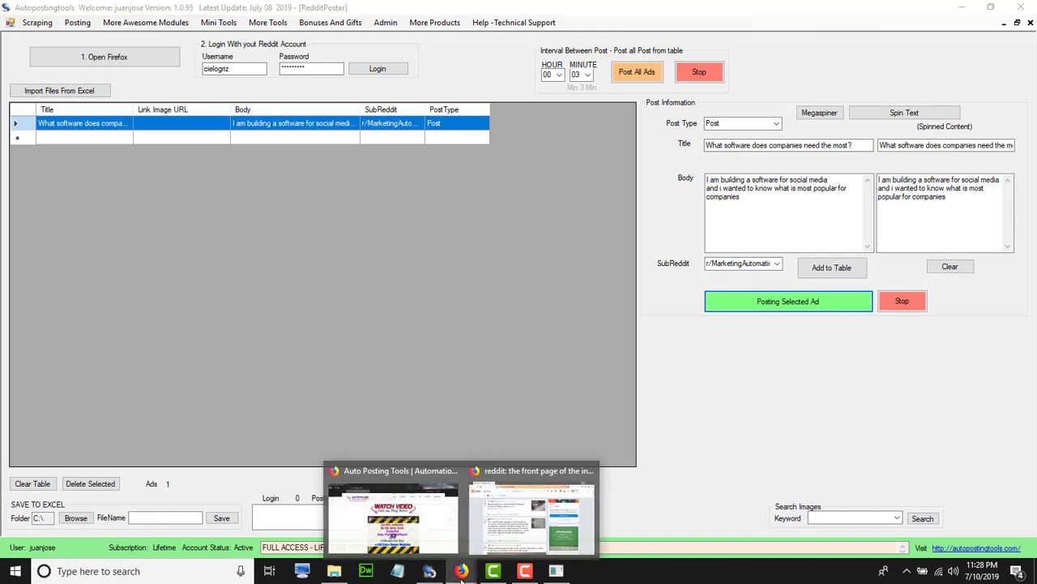
pyautogui.click(509, 515)
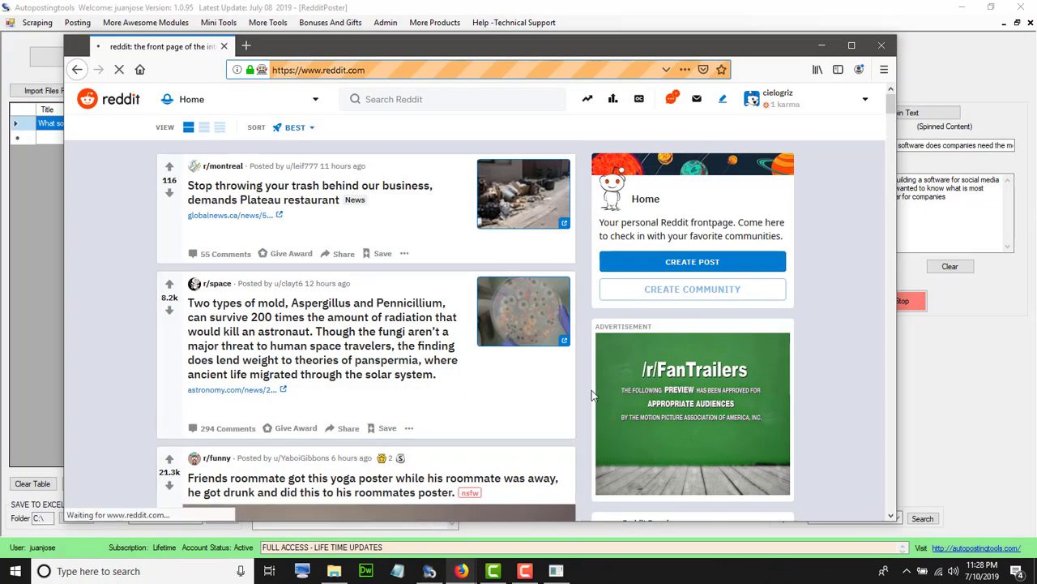